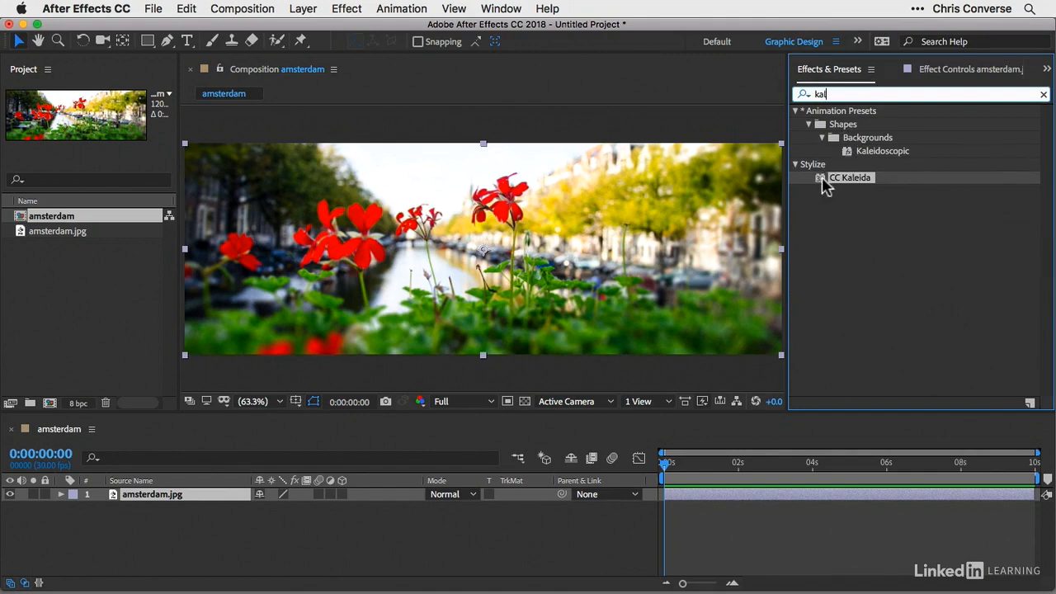
Step: Apply CC Kaleida to the amsterdam.jpg layer and move the effect's center to about 651.6, 319.9
{"action": "left_click_drag", "start_coordinate": [824, 182], "coordinate": [476, 192]}
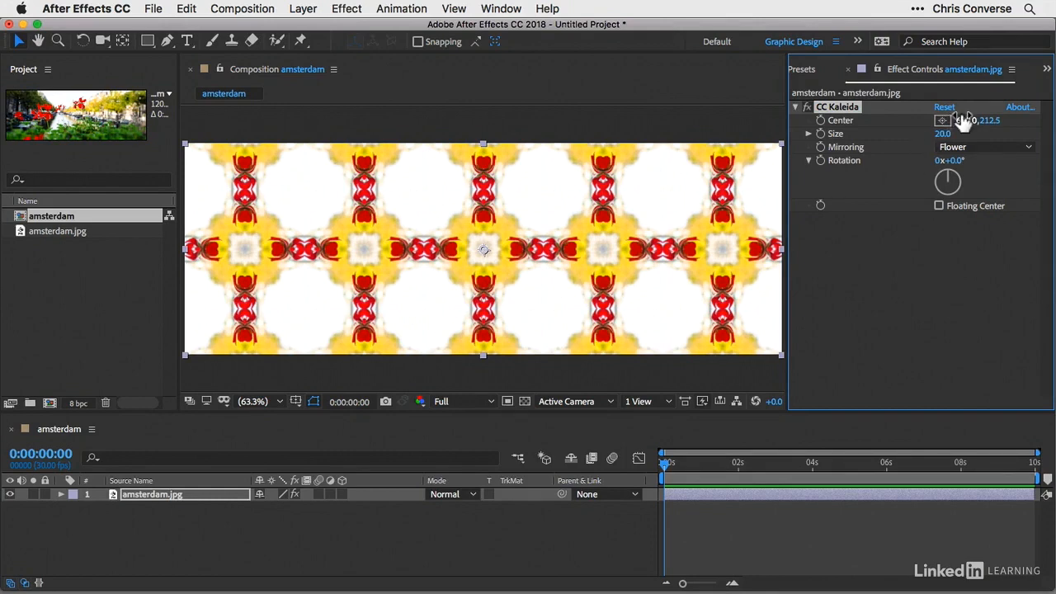
{"action": "left_click_drag", "start_coordinate": [965, 120], "coordinate": [1019, 121]}
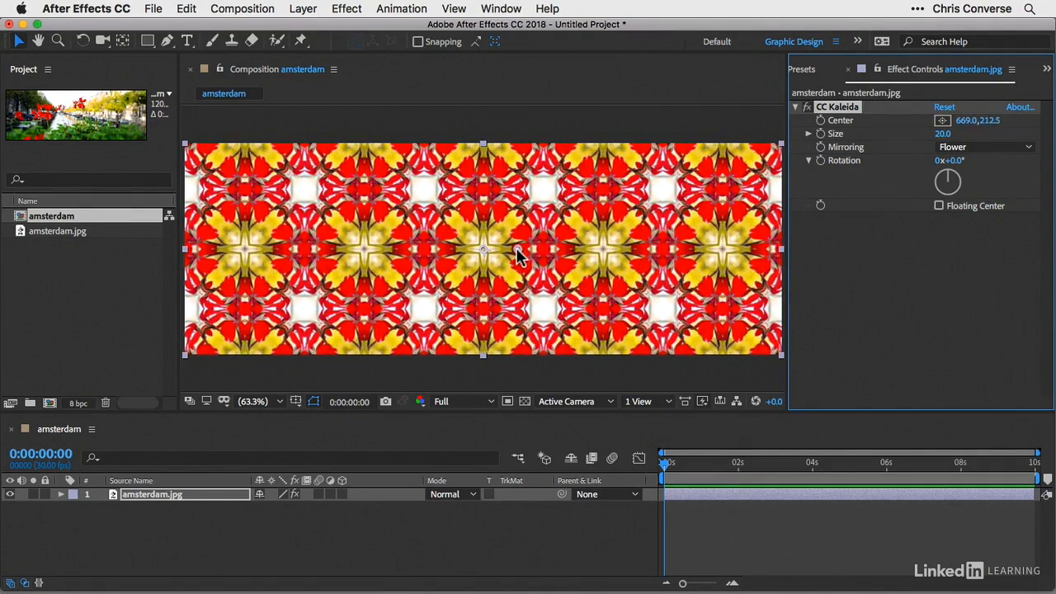
{"action": "left_click_drag", "start_coordinate": [517, 248], "coordinate": [509, 305]}
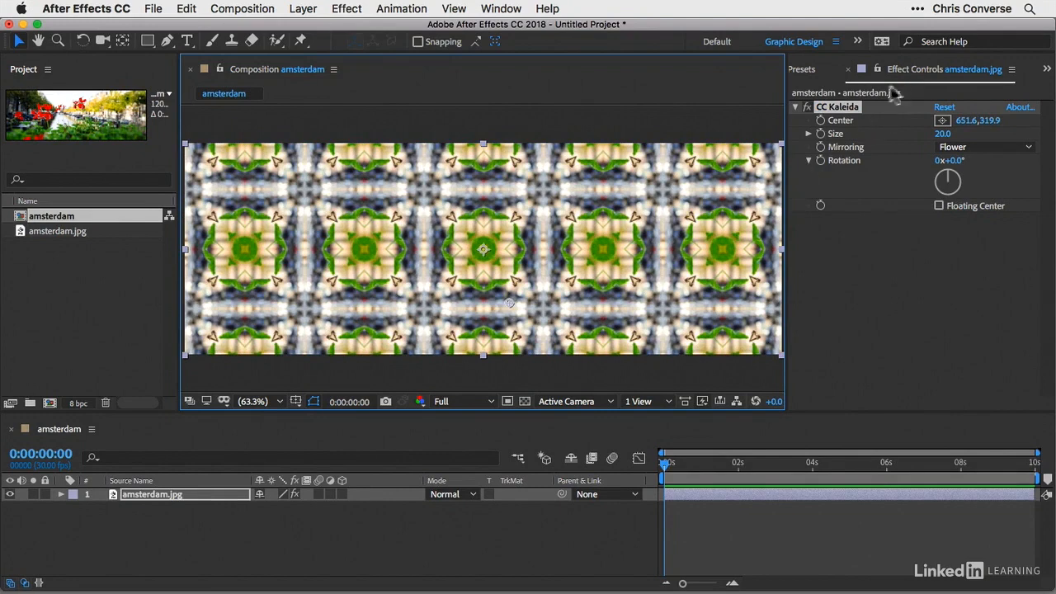
Step: Turn CC Kaleida off, move its center onto the yellow trees at about 920.1, 113.0, and turn it on again
{"action": "left_click", "coordinate": [807, 108]}
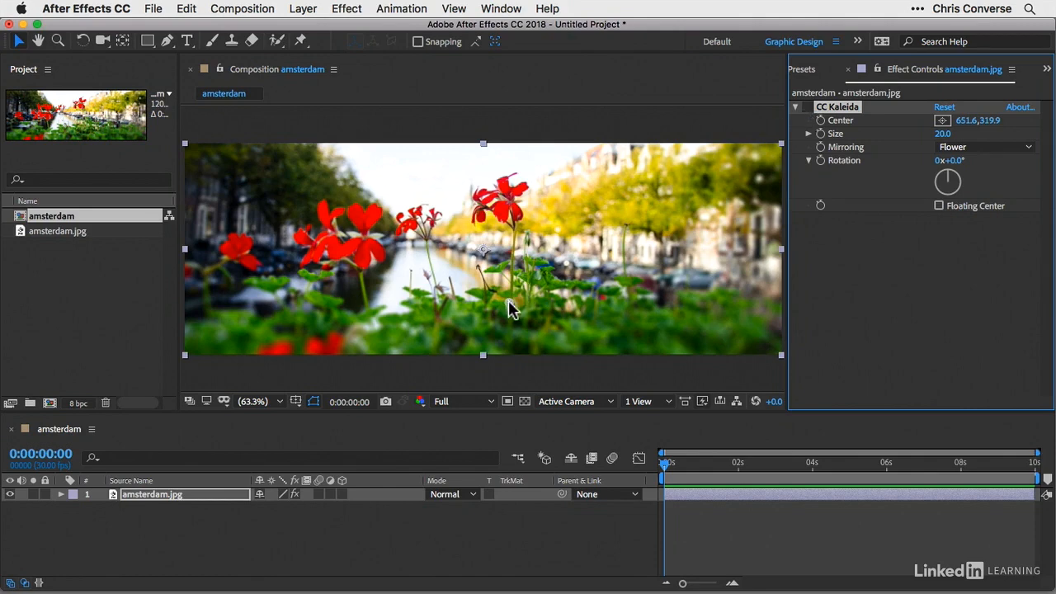
{"action": "left_click_drag", "start_coordinate": [510, 309], "coordinate": [642, 197]}
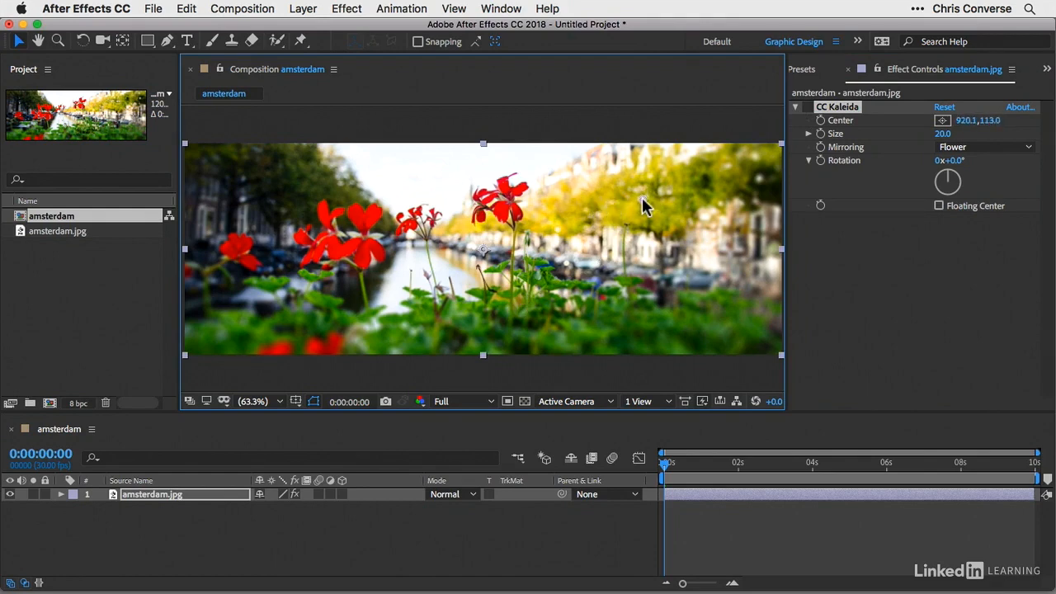
{"action": "left_click", "coordinate": [809, 107]}
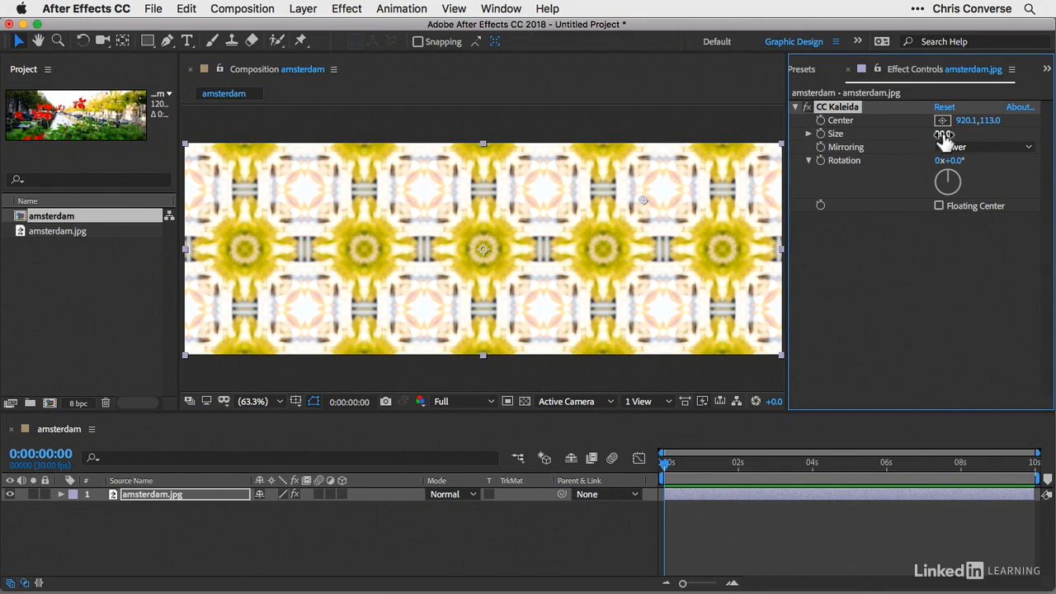
Step: Set the kaleidoscope pattern's size to 30 and its rotation to about -33°
{"action": "left_click_drag", "start_coordinate": [945, 140], "coordinate": [856, 133]}
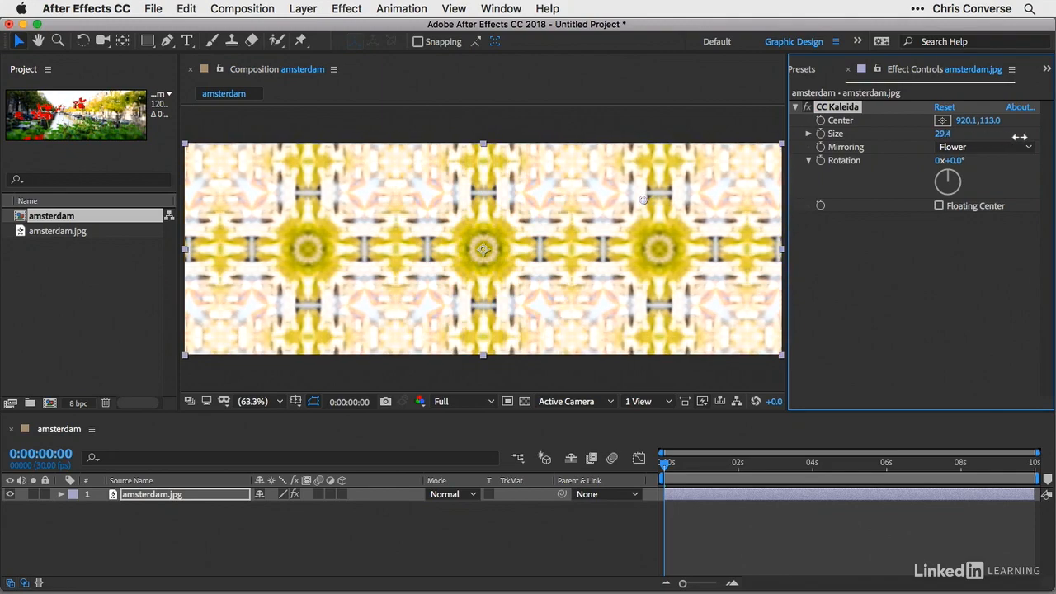
{"action": "left_click_drag", "start_coordinate": [1019, 136], "coordinate": [1025, 143]}
{"action": "left_click_drag", "start_coordinate": [948, 160], "coordinate": [965, 160]}
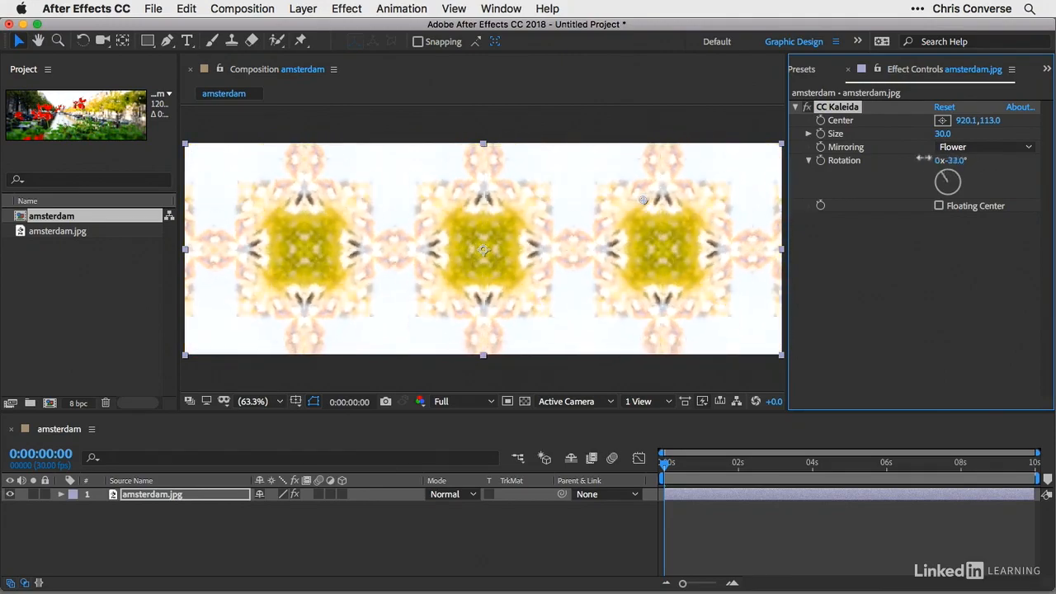
Step: Set the kaleidoscope's center to 539.1, 14.0, its size to 29.1 and its rotation to about 55°
{"action": "left_click_drag", "start_coordinate": [930, 156], "coordinate": [940, 121]}
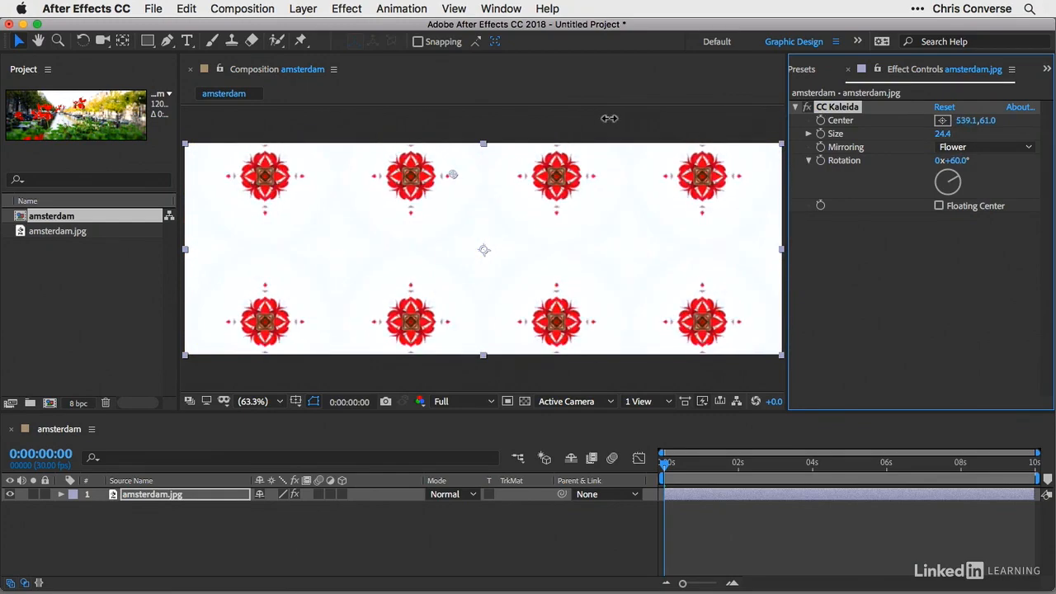
{"action": "left_click_drag", "start_coordinate": [986, 121], "coordinate": [972, 120]}
{"action": "left_click_drag", "start_coordinate": [955, 160], "coordinate": [953, 124]}
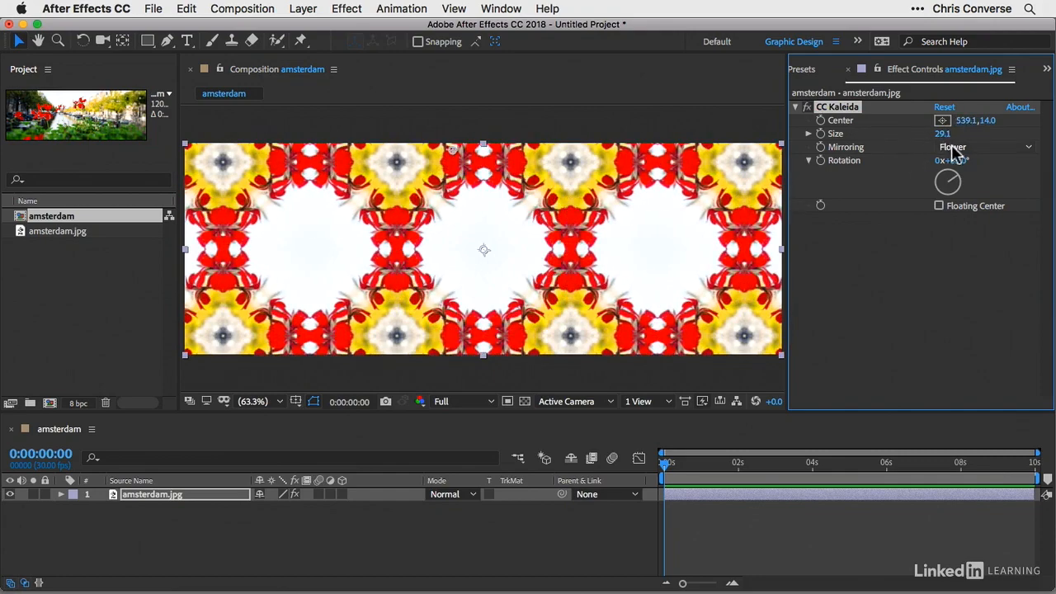
Step: Change the kaleidoscope's mirroring to Unfold with a 60° rotation and move its center to 690.6, 233.5
{"action": "left_click", "coordinate": [952, 148]}
{"action": "left_click", "coordinate": [965, 160]}
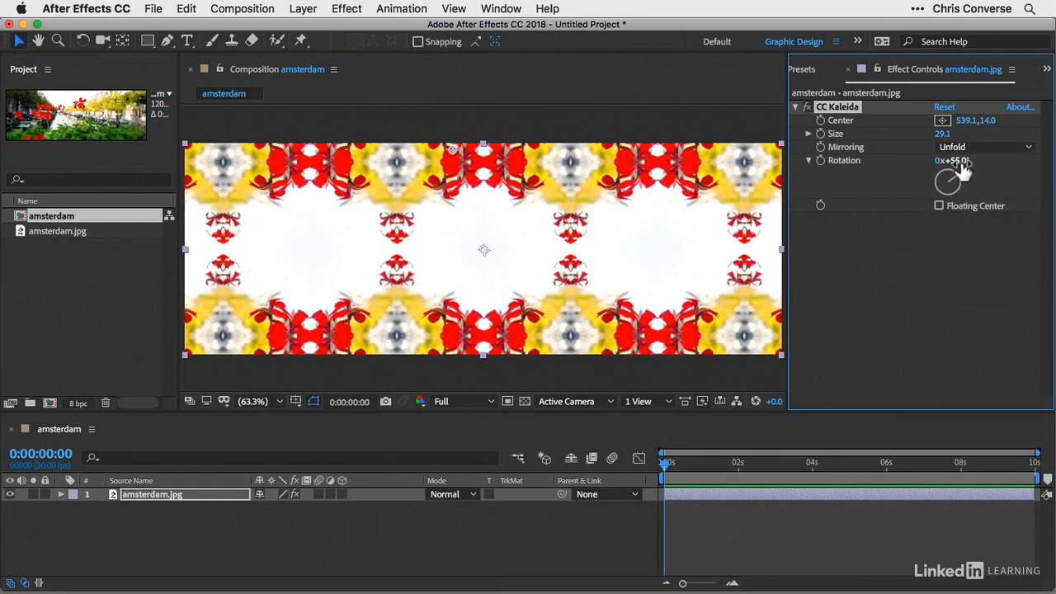
{"action": "mouse_move", "coordinate": [958, 160]}
{"action": "left_mouse_down"}
{"action": "mouse_move", "coordinate": [980, 160]}
{"action": "mouse_move", "coordinate": [926, 160]}
{"action": "mouse_move", "coordinate": [961, 160]}
{"action": "left_mouse_up"}
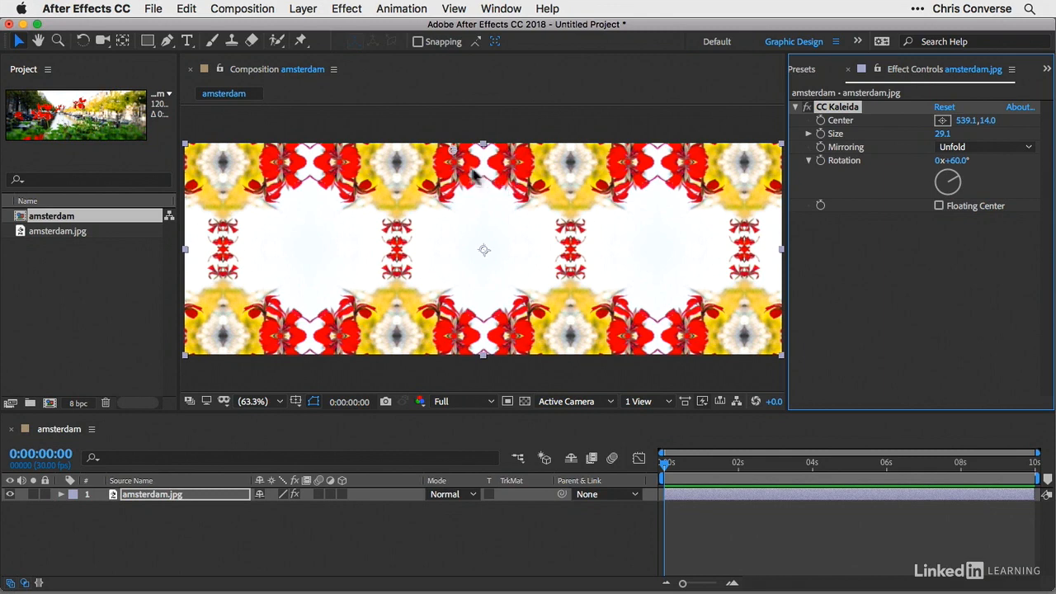
{"action": "left_click_drag", "start_coordinate": [453, 149], "coordinate": [527, 261]}
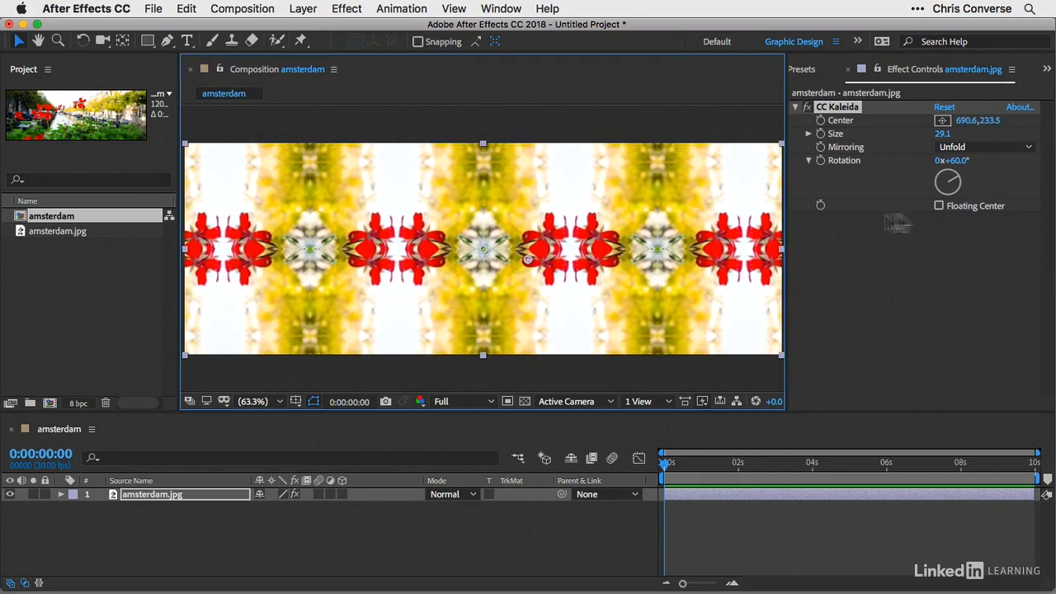
Step: Change the mirroring to Starlish and set size 18.1, center 690.6, 164.5 and rotation 74°
{"action": "left_click", "coordinate": [994, 147]}
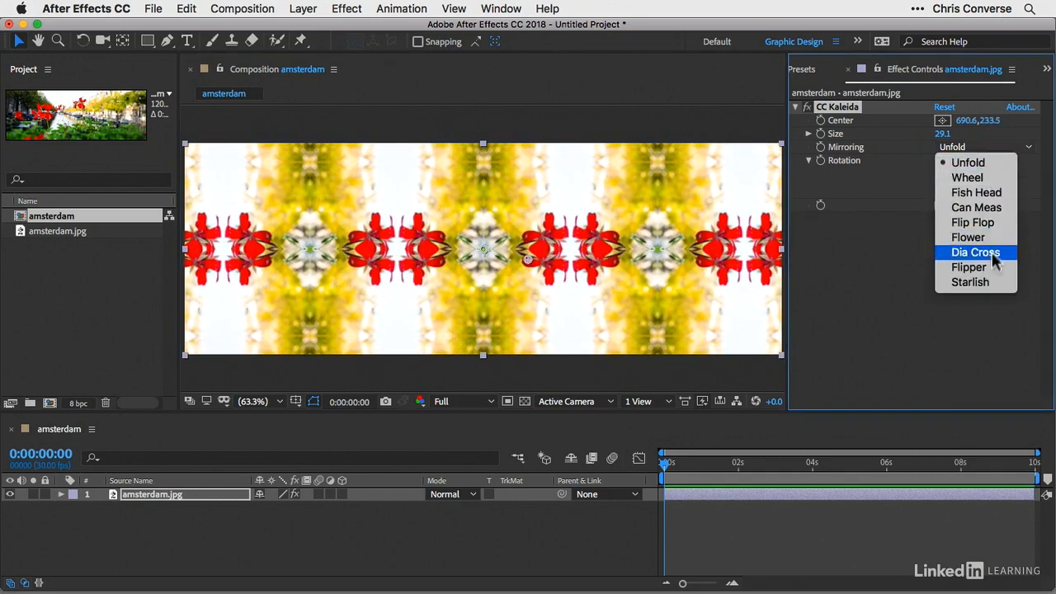
{"action": "left_click", "coordinate": [967, 282]}
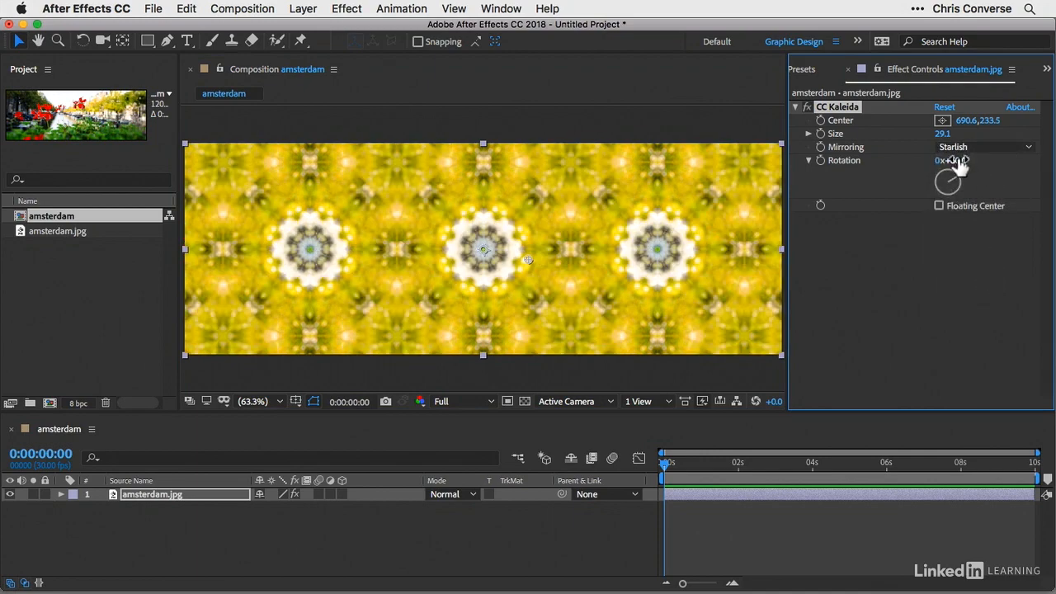
{"action": "left_click_drag", "start_coordinate": [948, 160], "coordinate": [857, 132]}
{"action": "left_click_drag", "start_coordinate": [989, 122], "coordinate": [946, 120]}
{"action": "mouse_move", "coordinate": [950, 160]}
{"action": "left_mouse_down"}
{"action": "mouse_move", "coordinate": [973, 160]}
{"action": "mouse_move", "coordinate": [939, 160]}
{"action": "mouse_move", "coordinate": [953, 165]}
{"action": "left_mouse_up"}
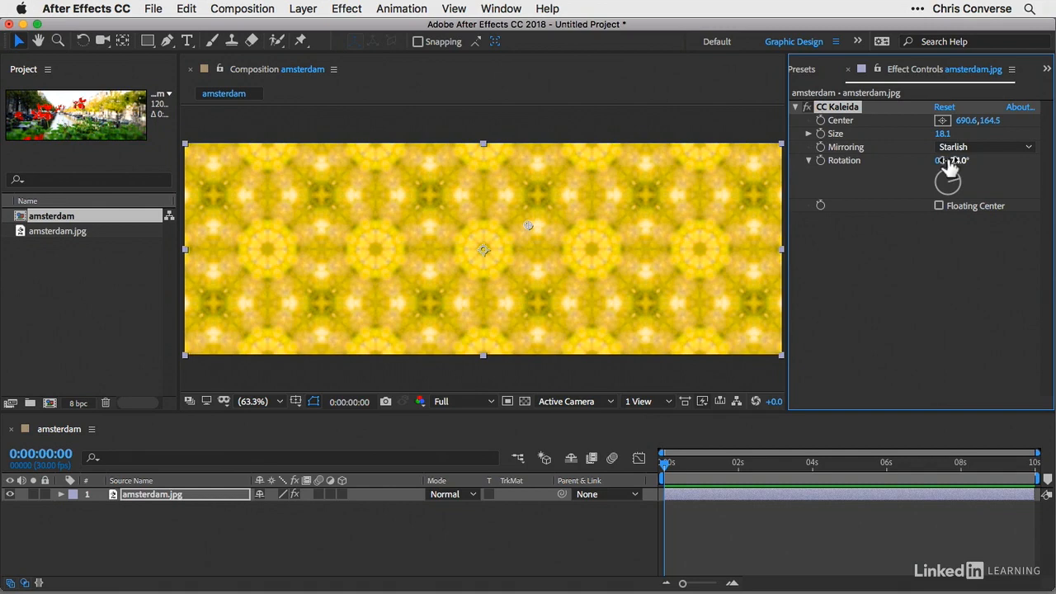
{"action": "left_click_drag", "start_coordinate": [952, 165], "coordinate": [954, 165]}
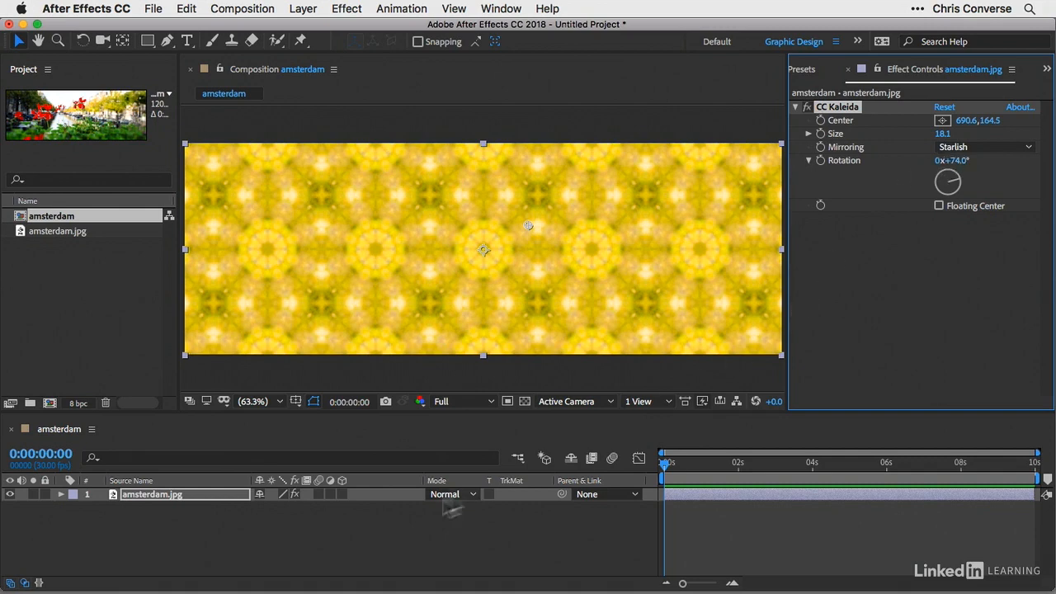
Step: Duplicate the Starlish amsterdam.jpg layer and hide the copy underneath
{"action": "left_click", "coordinate": [405, 528]}
{"action": "left_click", "coordinate": [153, 498]}
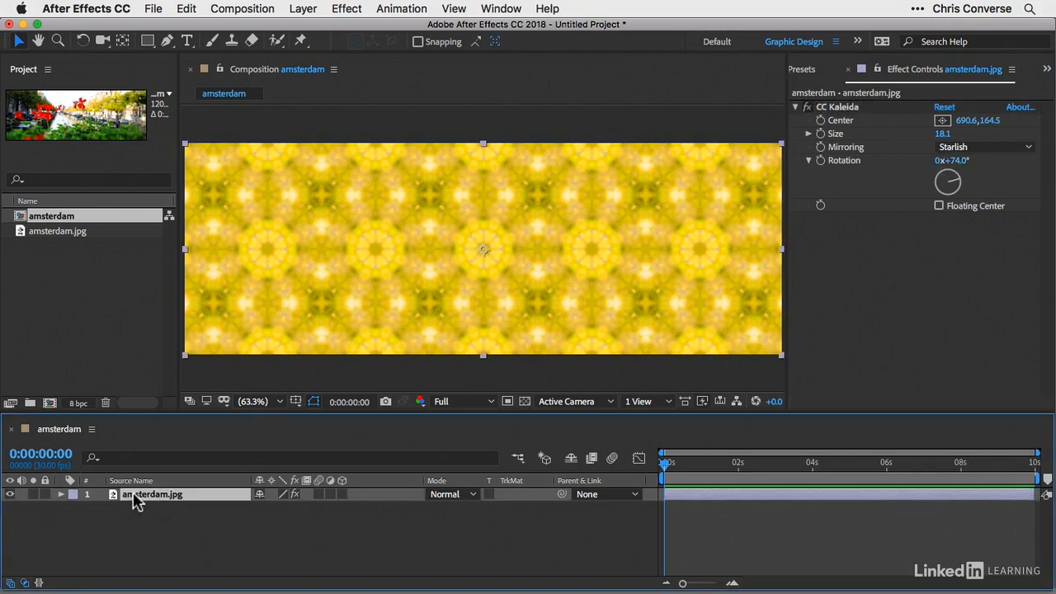
{"action": "key", "text": "super+d"}
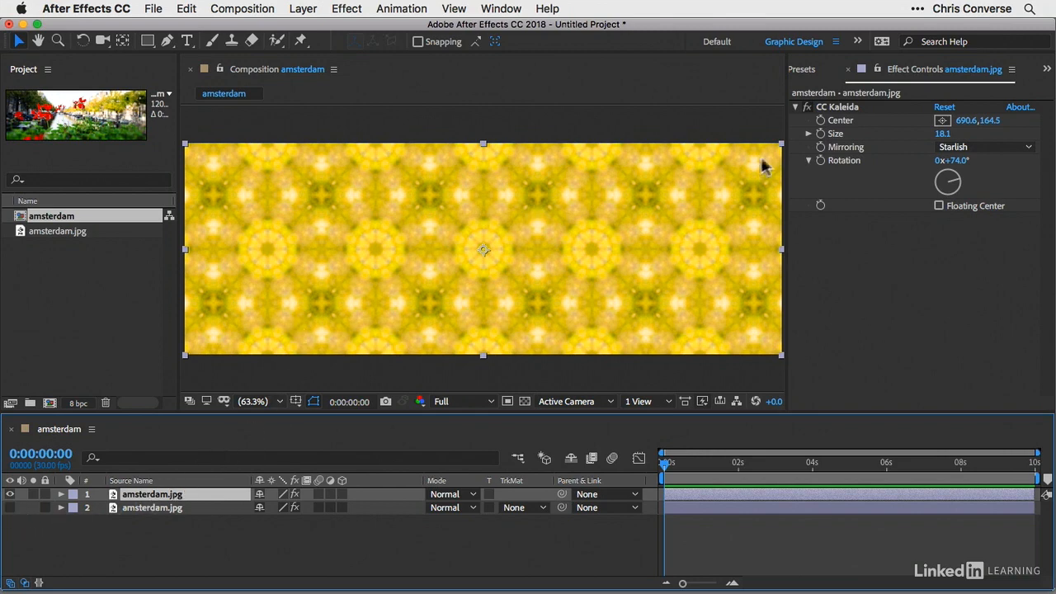
Step: Give the upper layer's kaleidoscope Can Meas mirroring, with size 22.3, center 552.6, 164.5 and rotation 105°
{"action": "left_click", "coordinate": [961, 149]}
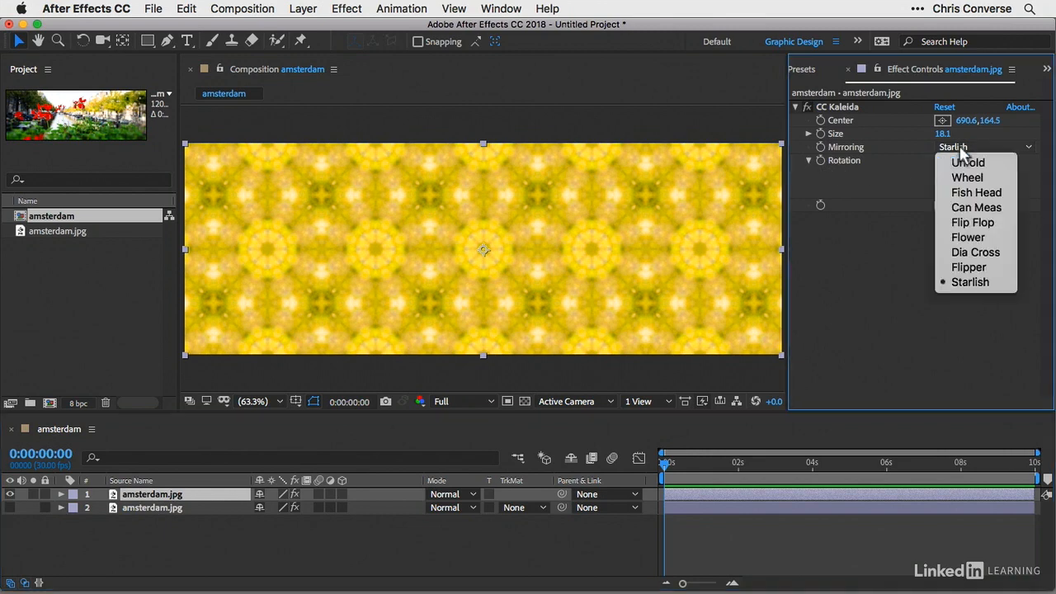
{"action": "left_click", "coordinate": [982, 206]}
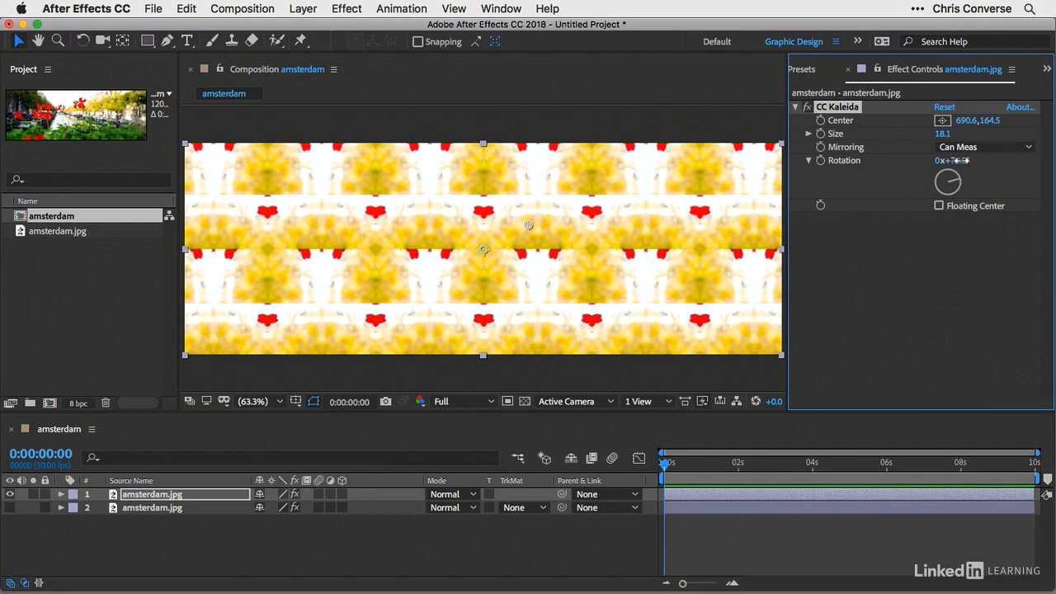
{"action": "left_click_drag", "start_coordinate": [955, 161], "coordinate": [854, 110]}
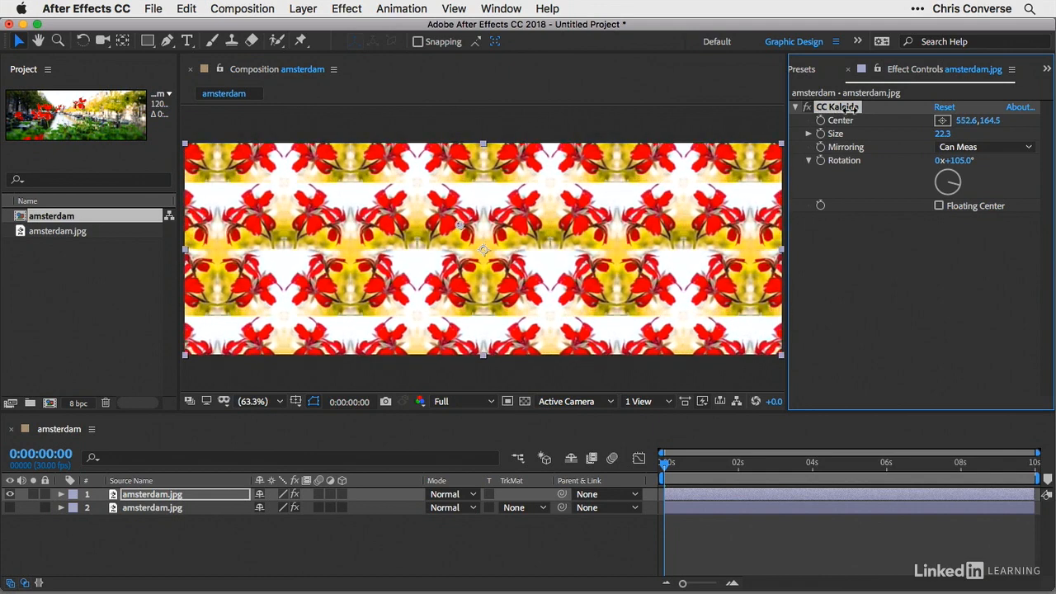
Step: Duplicate the Can Meas layer and hide the copy directly beneath the new one
{"action": "left_click", "coordinate": [162, 496]}
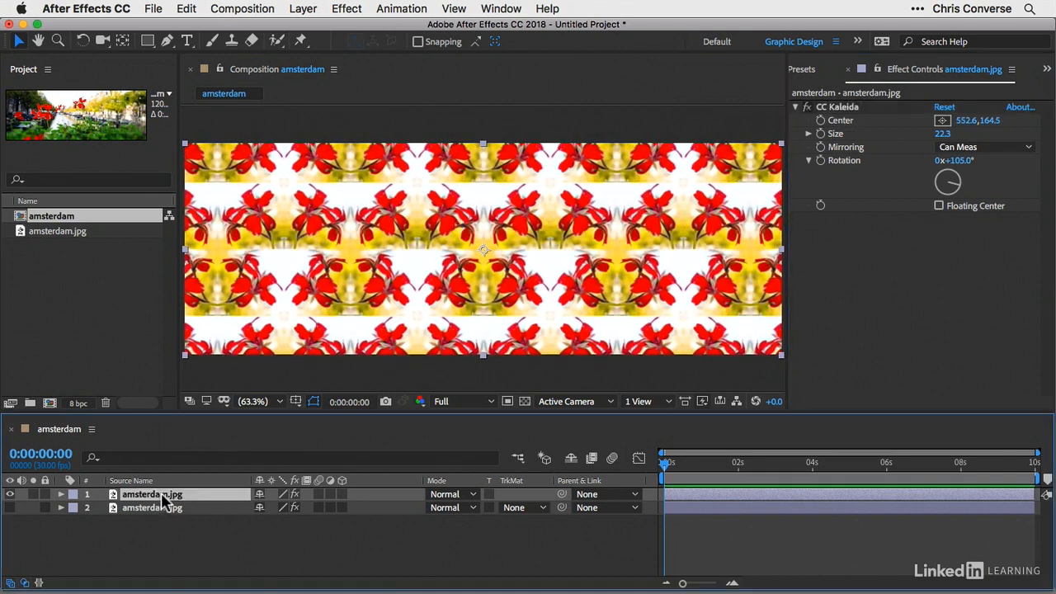
{"action": "key", "text": "super+d"}
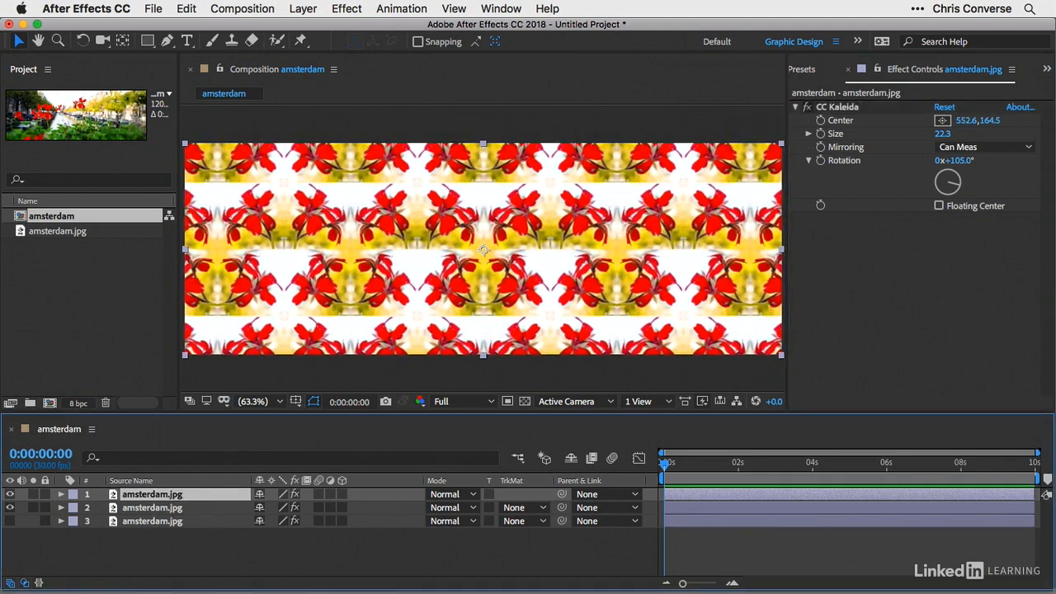
{"action": "left_click", "coordinate": [10, 507]}
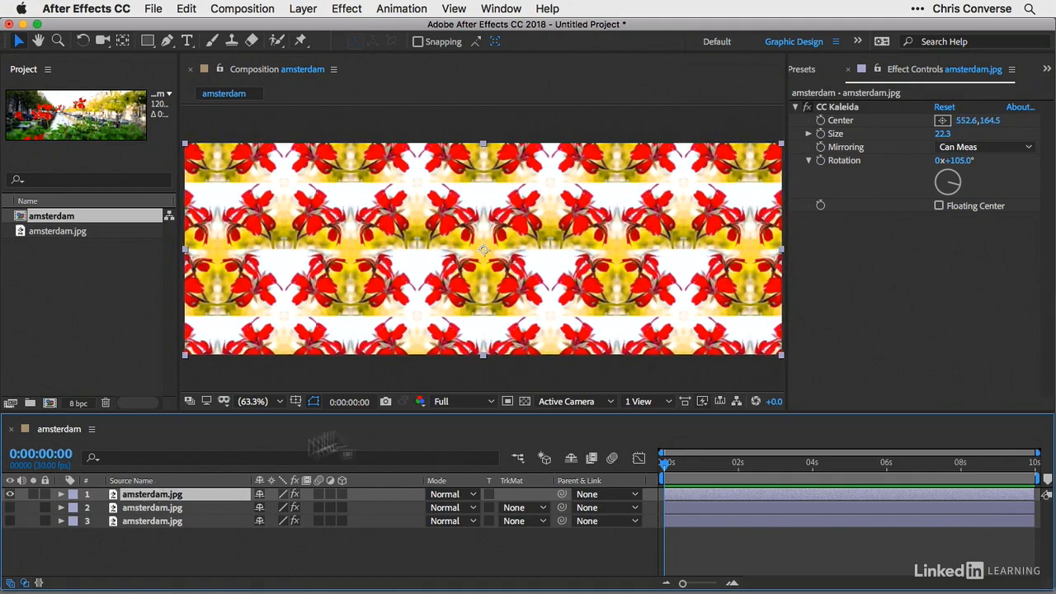
Step: Open the mirroring choices for the topmost layer's CC Kaleida effect
{"action": "left_click", "coordinate": [982, 147]}
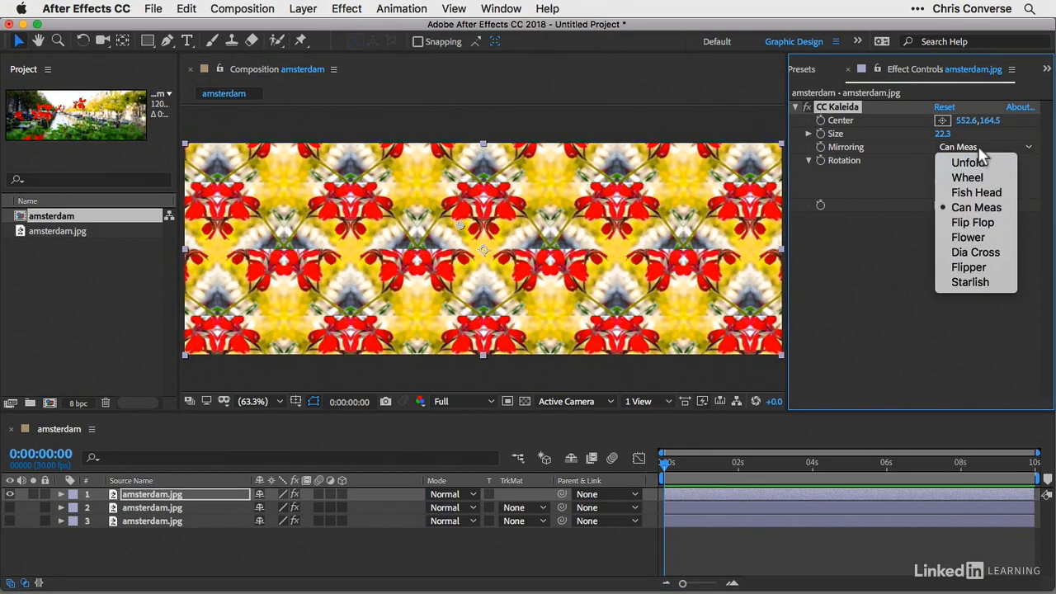